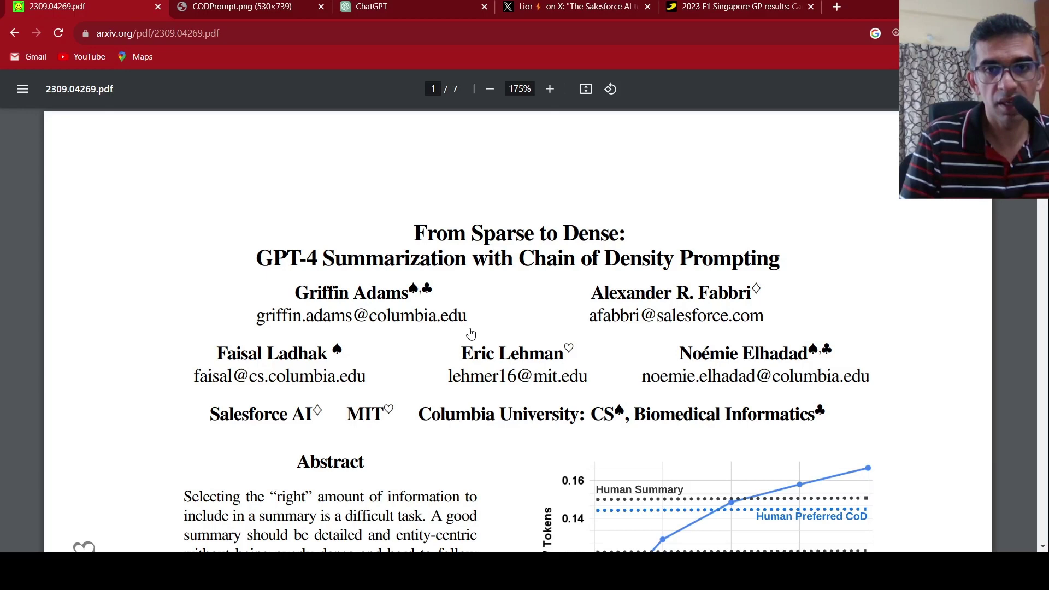
Scroll through the Chain of Density paper's abstract and Figure 1 density plot
{"action": "scroll", "coordinate": [471, 333], "scroll_direction": "down", "scroll_amount": 4}
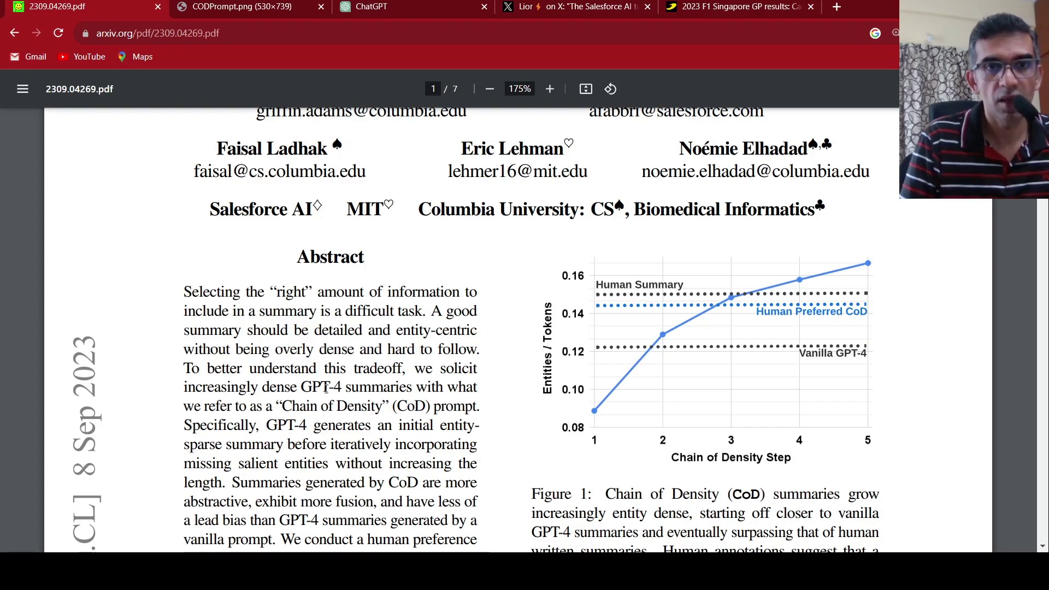
{"action": "scroll", "coordinate": [334, 343], "scroll_direction": "down", "scroll_amount": 2}
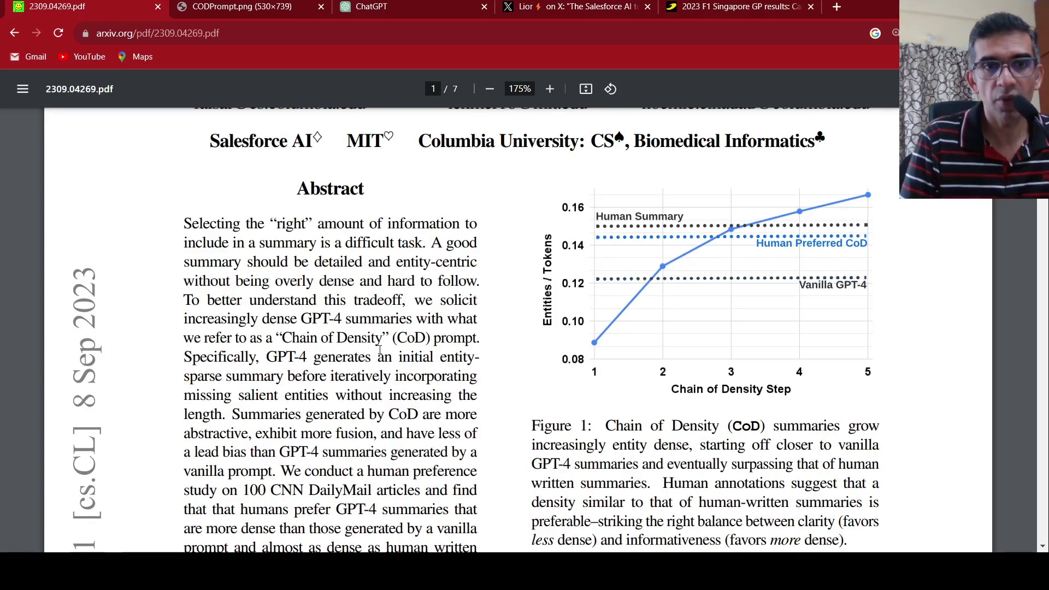
{"action": "scroll", "coordinate": [320, 352], "scroll_direction": "down", "scroll_amount": 1}
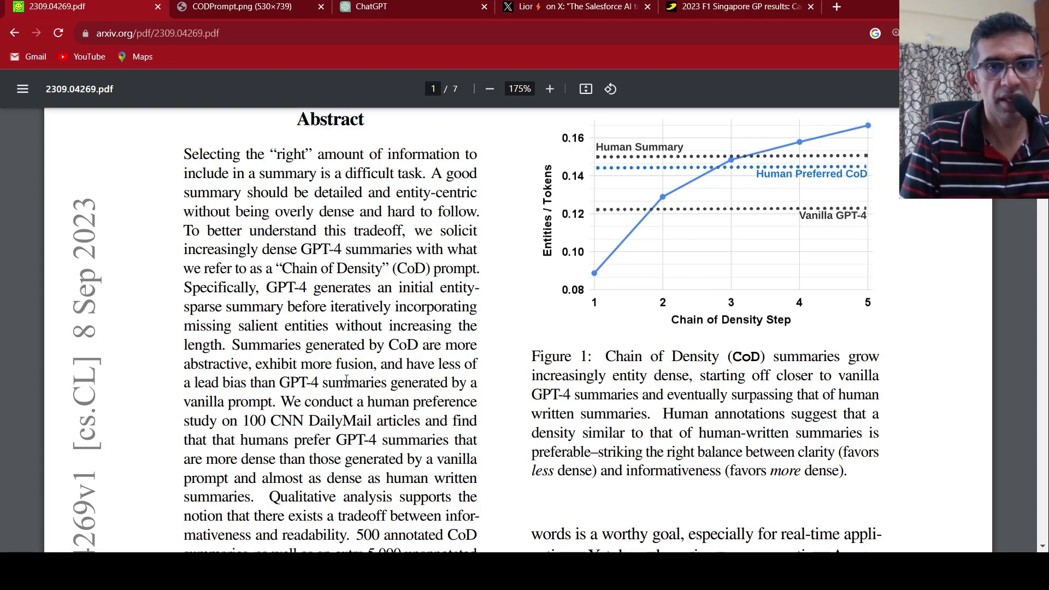
{"action": "scroll", "coordinate": [347, 379], "scroll_direction": "down", "scroll_amount": 1}
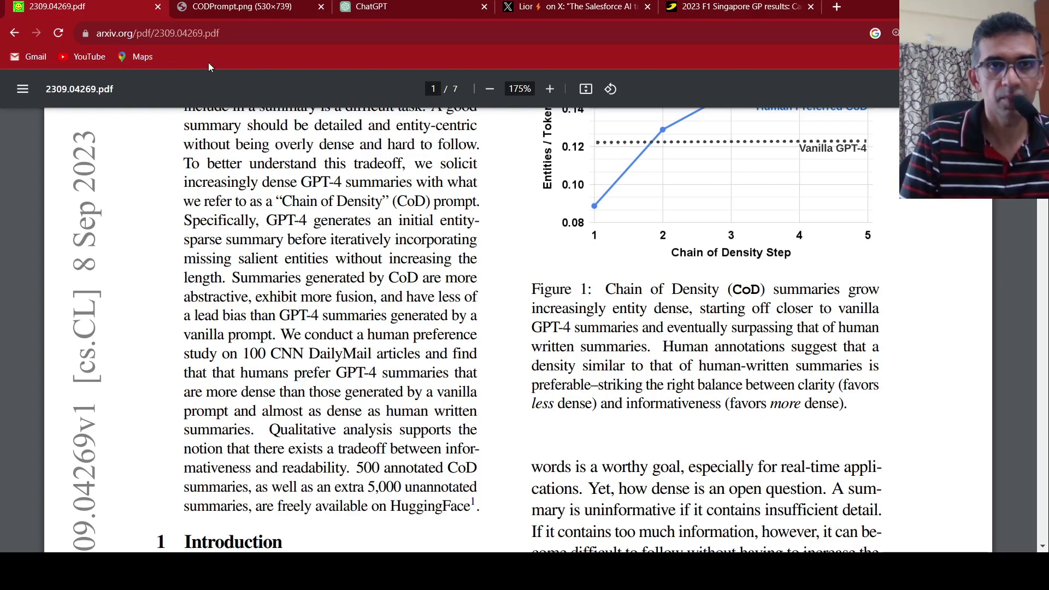
Open CODPrompt.png and read the prompt down to its Missing Entity criteria and JSON answer format
{"action": "left_click", "coordinate": [230, 15]}
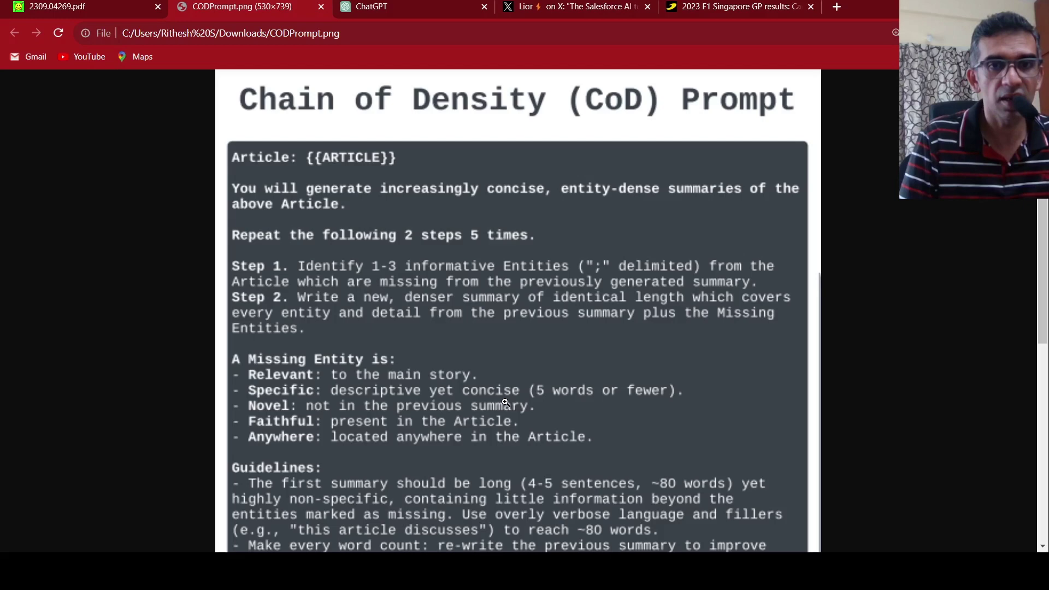
{"action": "scroll", "coordinate": [499, 366], "scroll_direction": "down", "scroll_amount": 1}
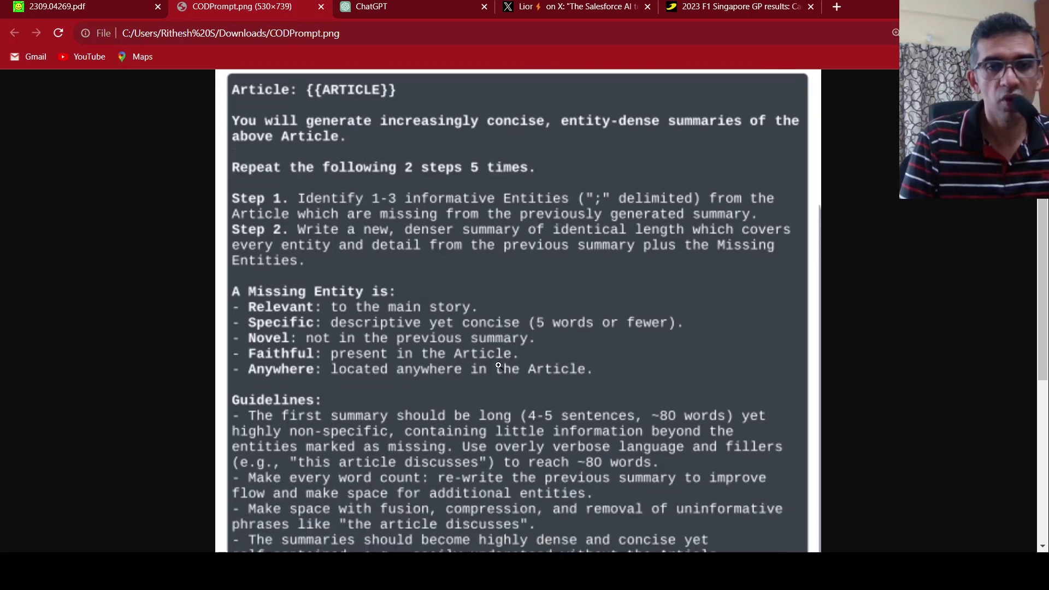
{"action": "scroll", "coordinate": [498, 365], "scroll_direction": "down", "scroll_amount": 2}
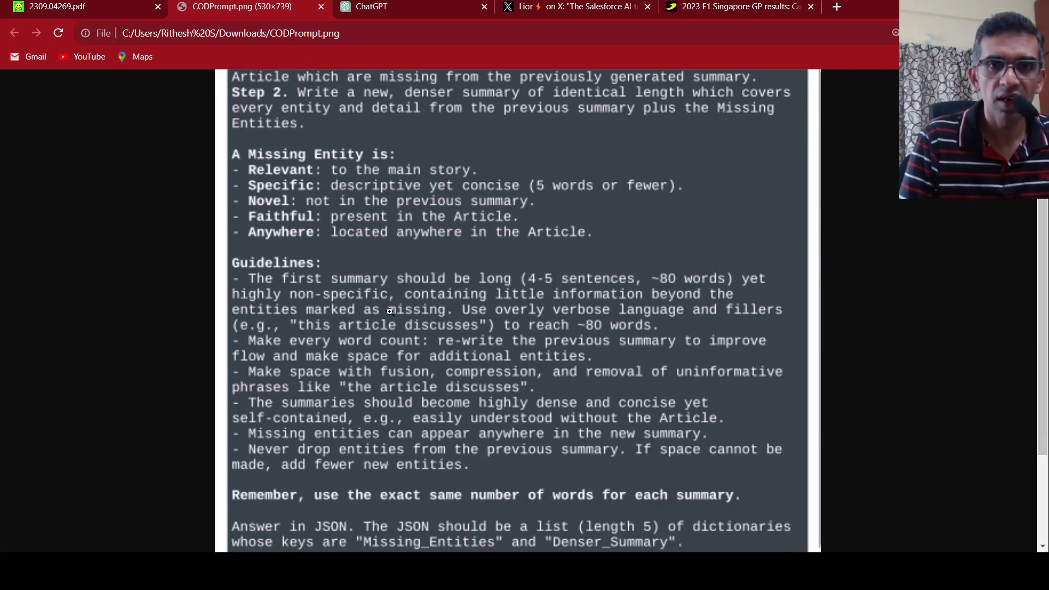
{"action": "scroll", "coordinate": [405, 334], "scroll_direction": "down", "scroll_amount": 1}
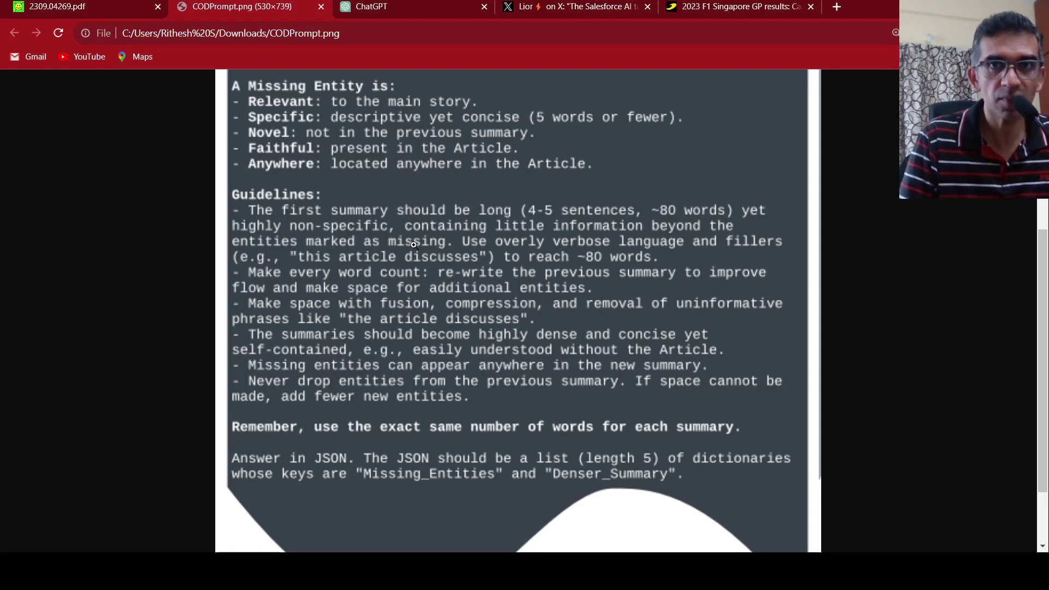
Back in ChatGPT, skim the Singapore GP prompt message, return to the top and zoom the page in
{"action": "left_click", "coordinate": [388, 9]}
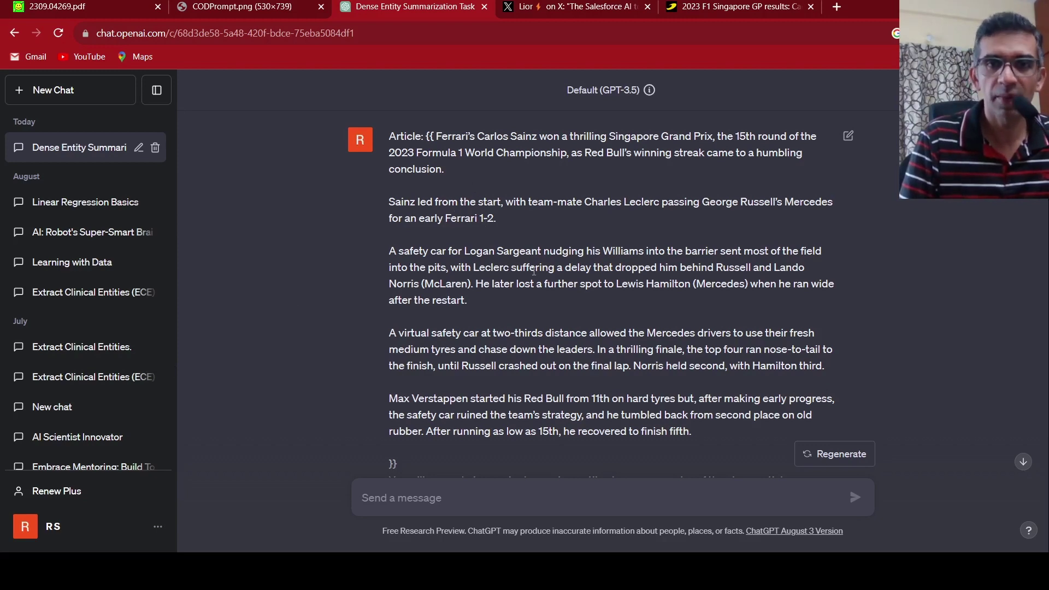
{"action": "scroll", "coordinate": [534, 271], "scroll_direction": "down", "scroll_amount": 1}
{"action": "scroll", "coordinate": [534, 270], "scroll_direction": "down", "scroll_amount": 2}
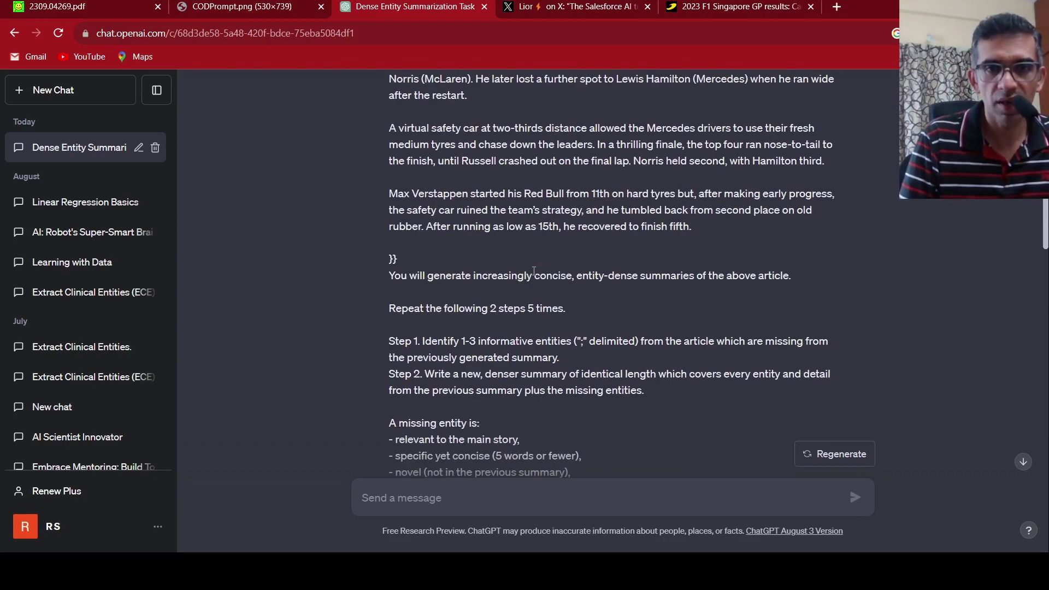
{"action": "scroll", "coordinate": [534, 271], "scroll_direction": "down", "scroll_amount": 2}
{"action": "scroll", "coordinate": [522, 248], "scroll_direction": "up", "scroll_amount": 5}
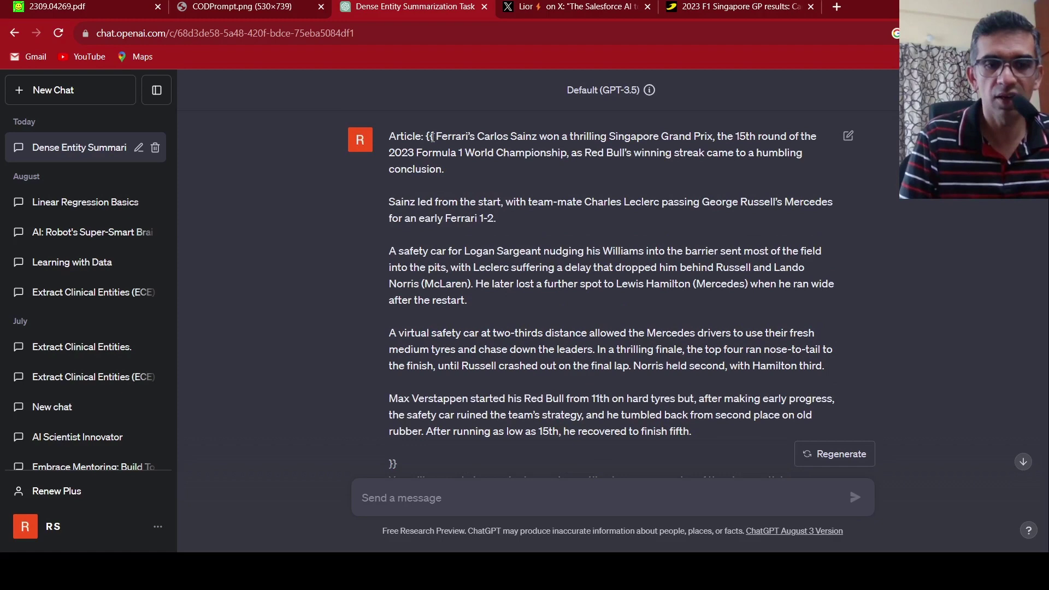
{"action": "key", "text": "ctrl+plus"}
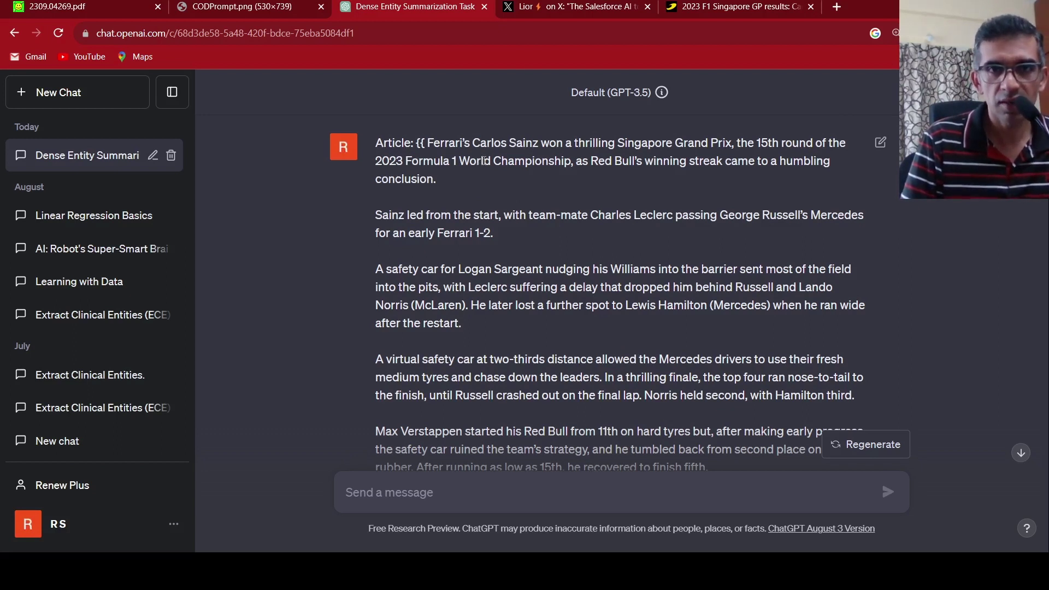
{"action": "left_click", "coordinate": [716, 8]}
{"action": "scroll", "coordinate": [454, 257], "scroll_direction": "up", "scroll_amount": 6}
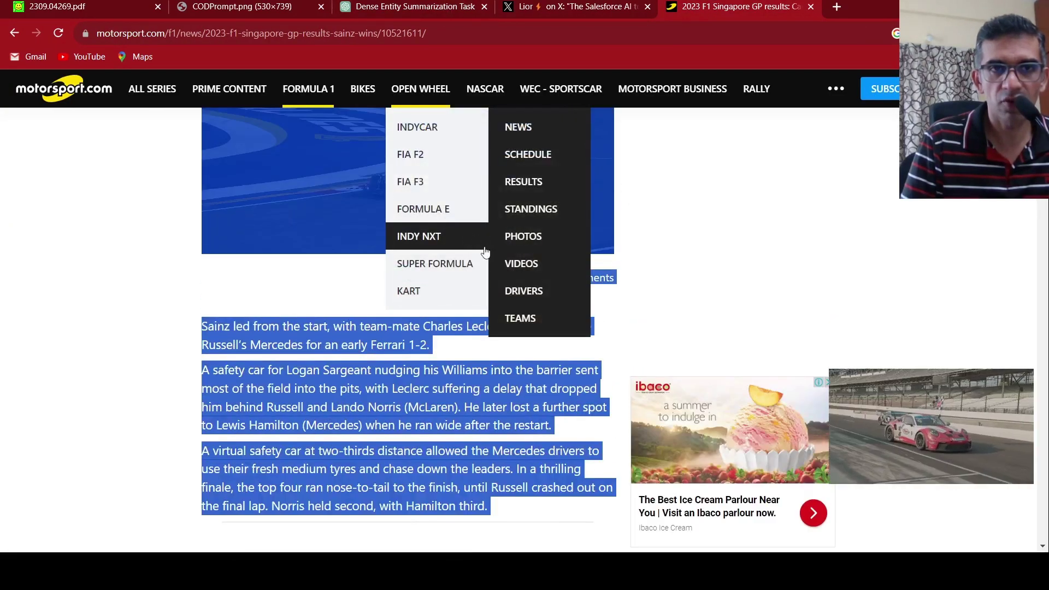
{"action": "scroll", "coordinate": [438, 279], "scroll_direction": "up", "scroll_amount": 9}
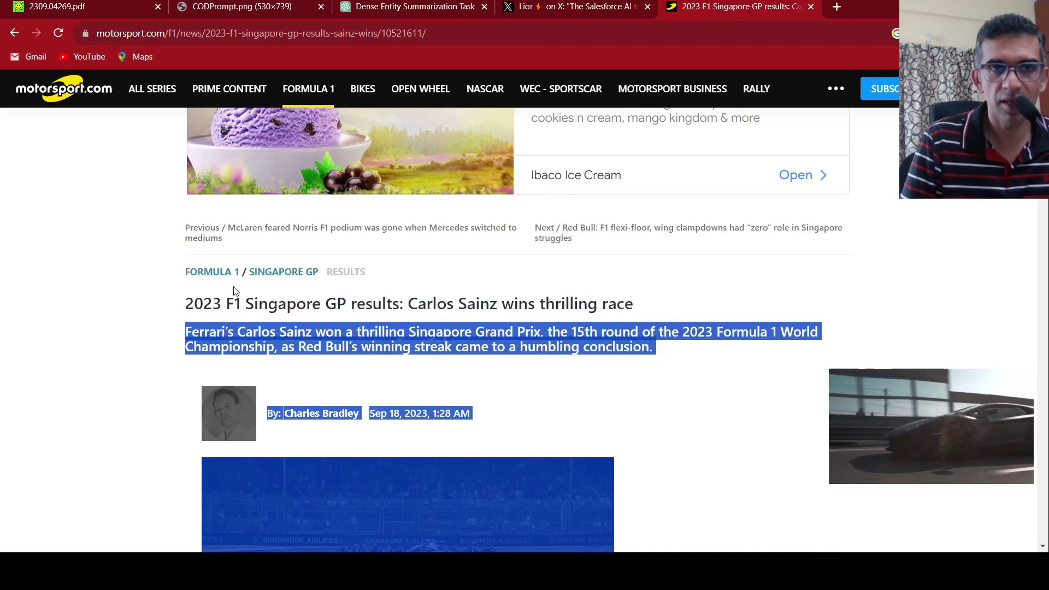
{"action": "scroll", "coordinate": [458, 458], "scroll_direction": "down", "scroll_amount": 10}
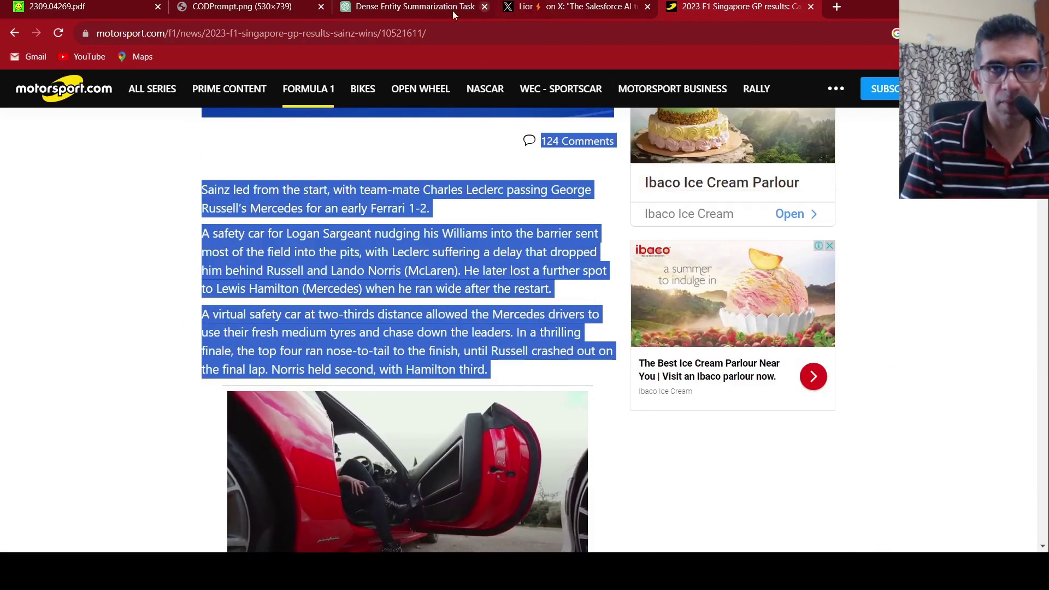
{"action": "left_click", "coordinate": [420, 8]}
Read each Missing_Entities/Denser_Summary pair down to the closing bracket after the Verstappen old-rubber entry
{"action": "scroll", "coordinate": [534, 203], "scroll_direction": "down", "scroll_amount": 2}
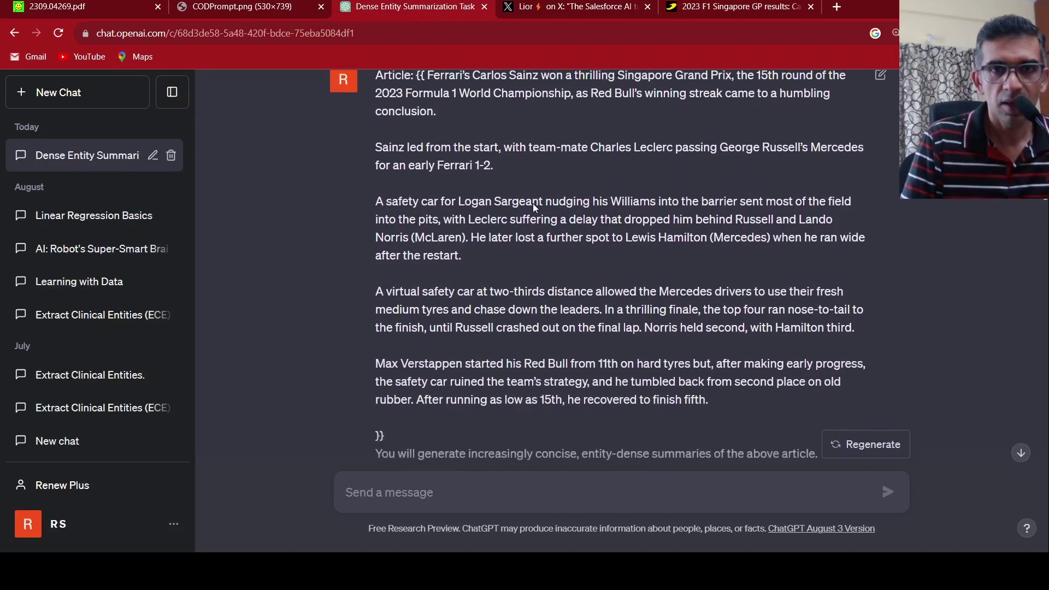
{"action": "scroll", "coordinate": [535, 203], "scroll_direction": "down", "scroll_amount": 6}
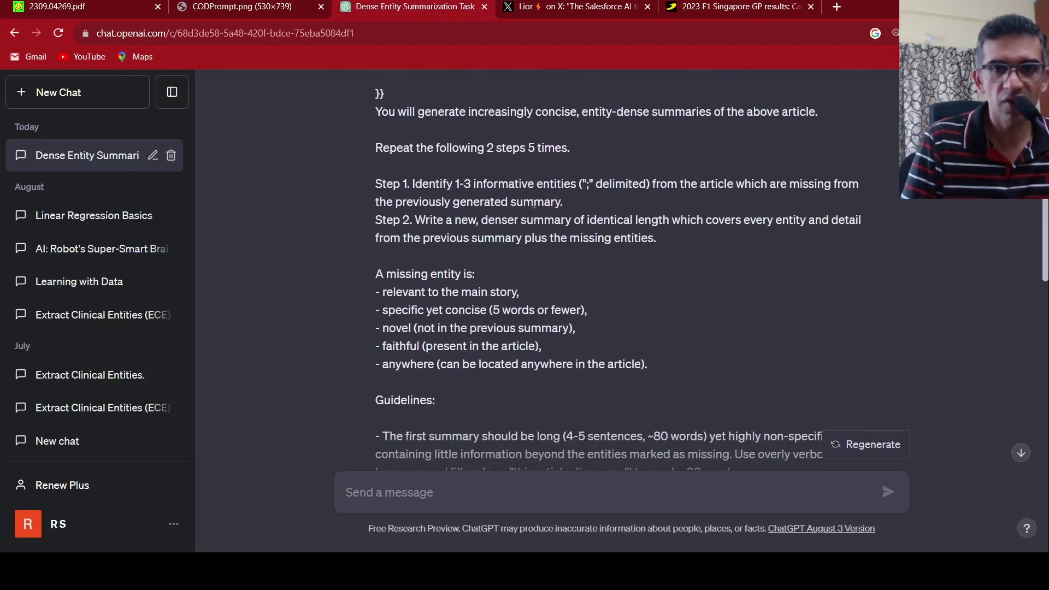
{"action": "scroll", "coordinate": [535, 203], "scroll_direction": "down", "scroll_amount": 12}
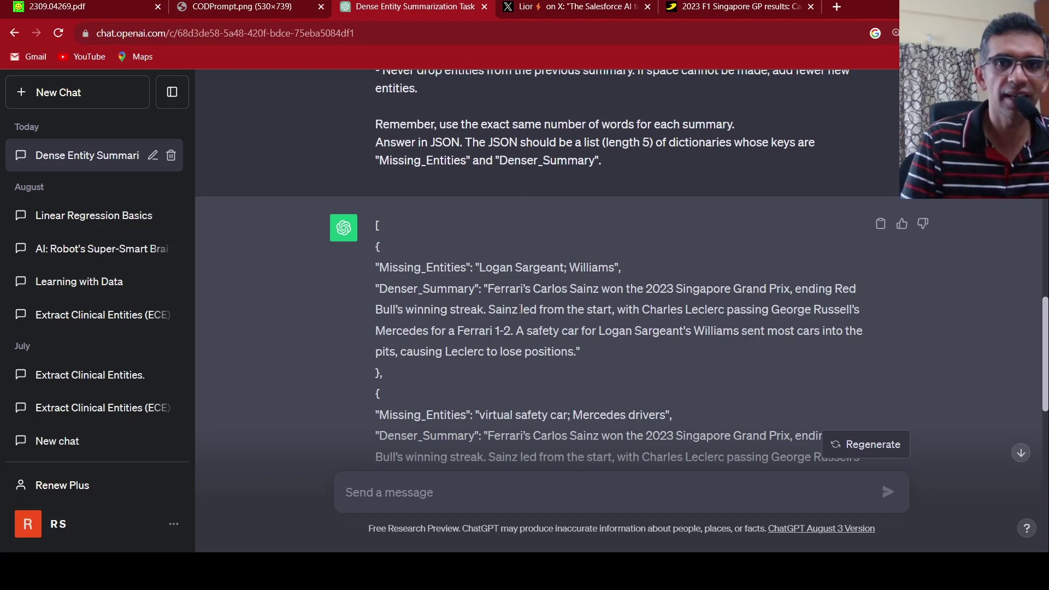
{"action": "scroll", "coordinate": [440, 230], "scroll_direction": "down", "scroll_amount": 1}
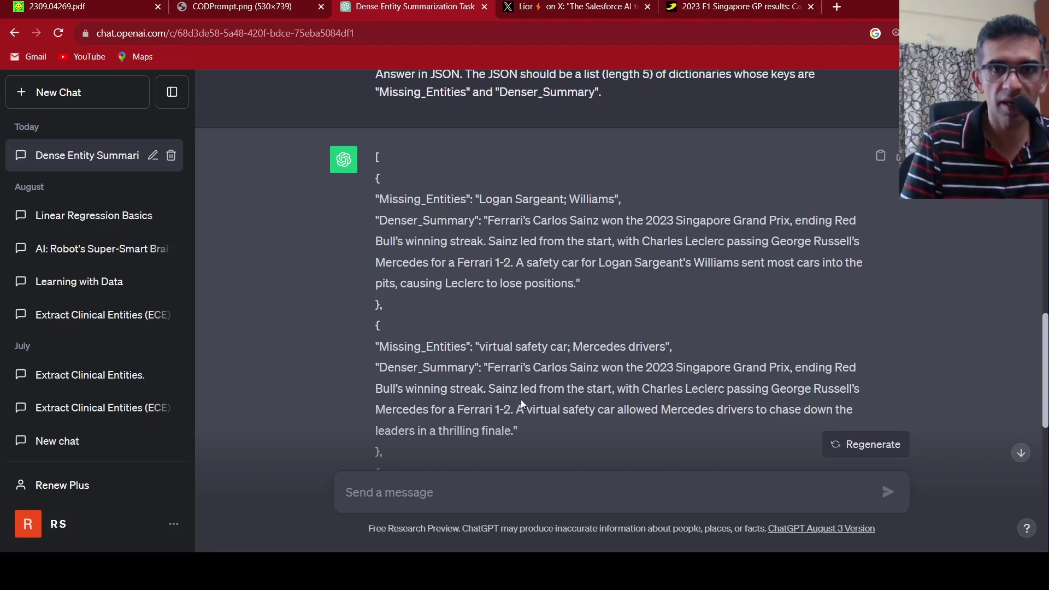
{"action": "scroll", "coordinate": [531, 386], "scroll_direction": "down", "scroll_amount": 1}
{"action": "scroll", "coordinate": [510, 302], "scroll_direction": "down", "scroll_amount": 1}
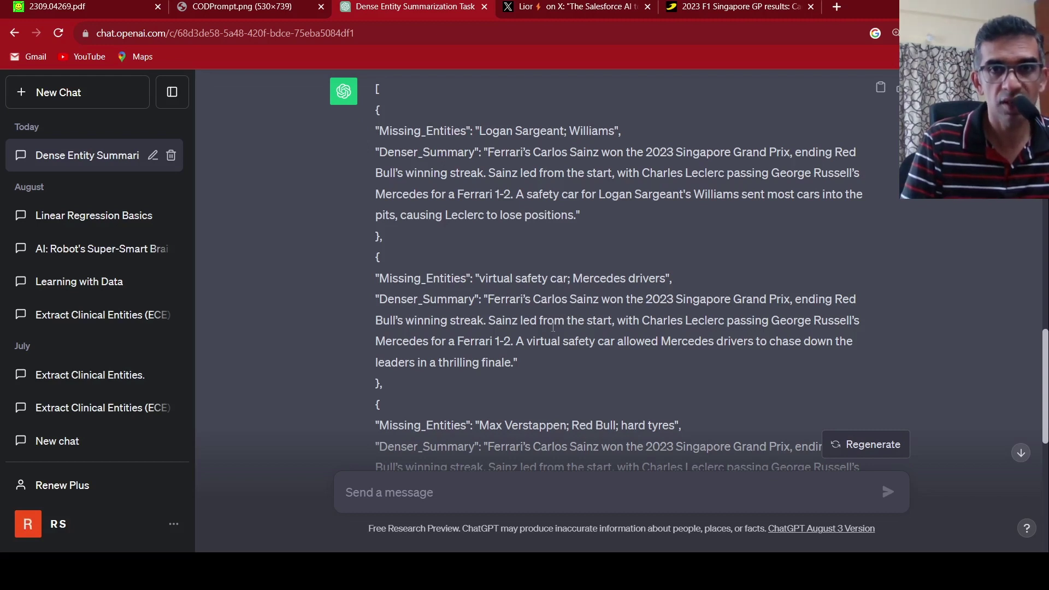
{"action": "scroll", "coordinate": [553, 327], "scroll_direction": "down", "scroll_amount": 1}
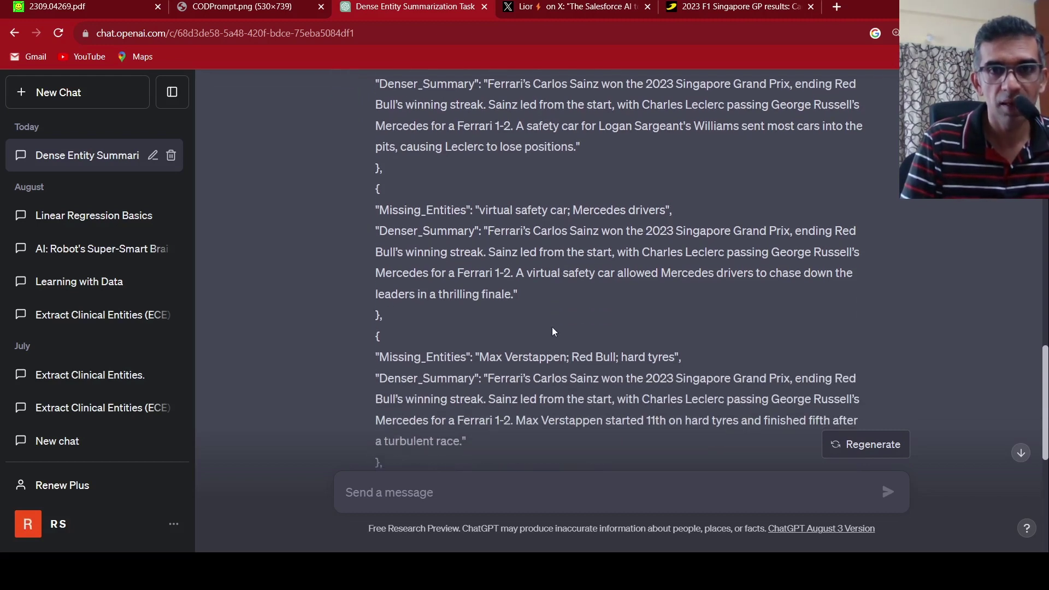
{"action": "scroll", "coordinate": [554, 329], "scroll_direction": "down", "scroll_amount": 1}
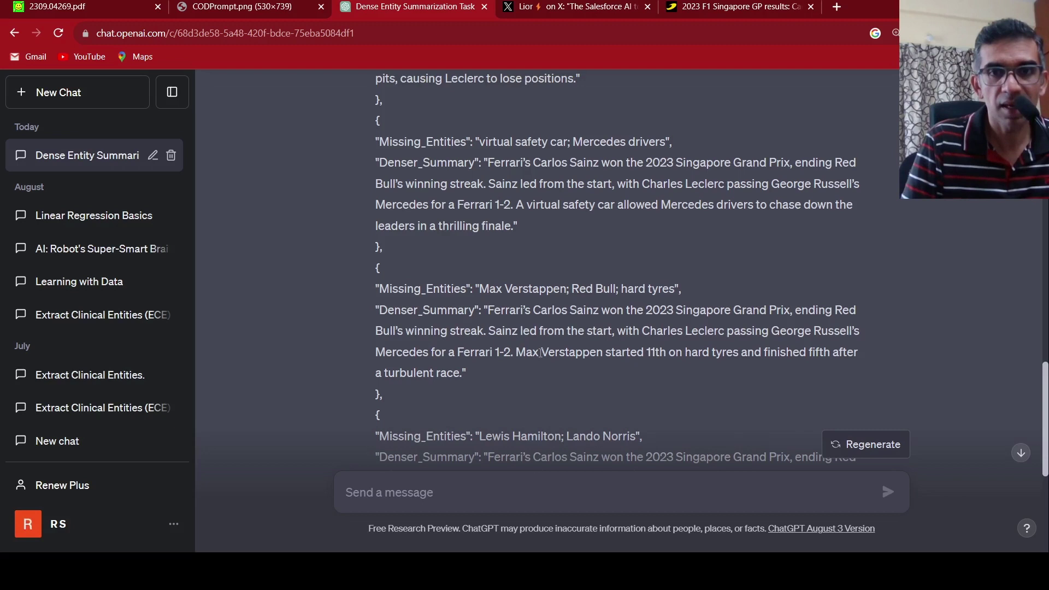
{"action": "scroll", "coordinate": [540, 352], "scroll_direction": "down", "scroll_amount": 1}
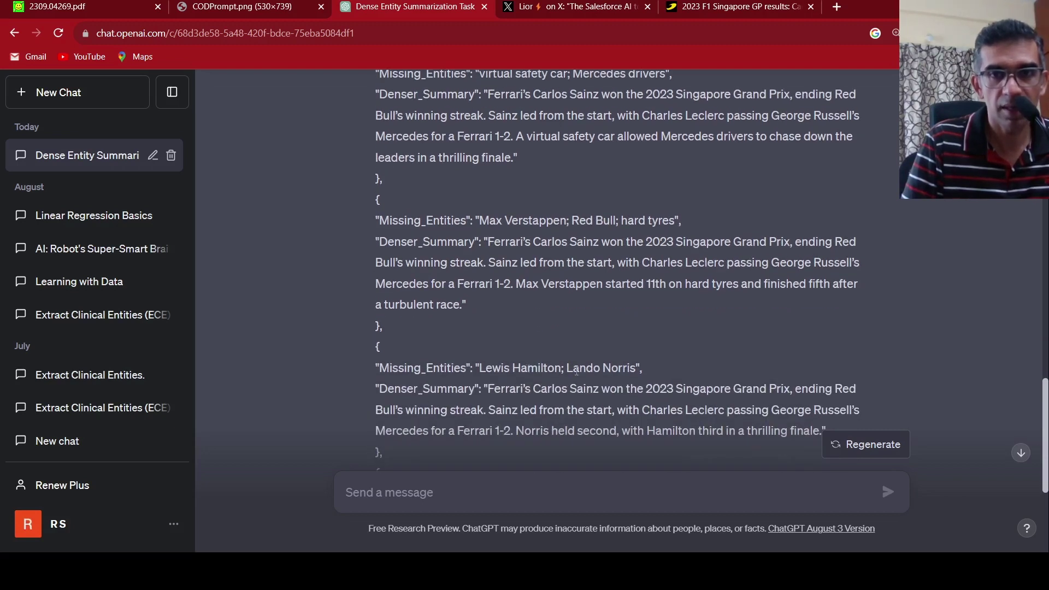
{"action": "scroll", "coordinate": [577, 371], "scroll_direction": "down", "scroll_amount": 1}
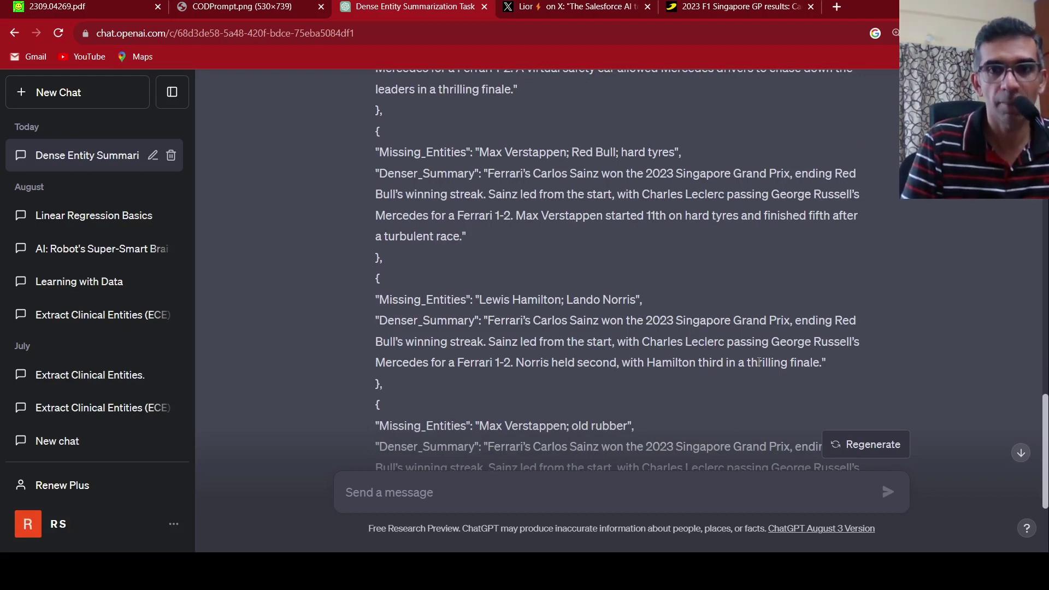
{"action": "scroll", "coordinate": [727, 363], "scroll_direction": "down", "scroll_amount": 3}
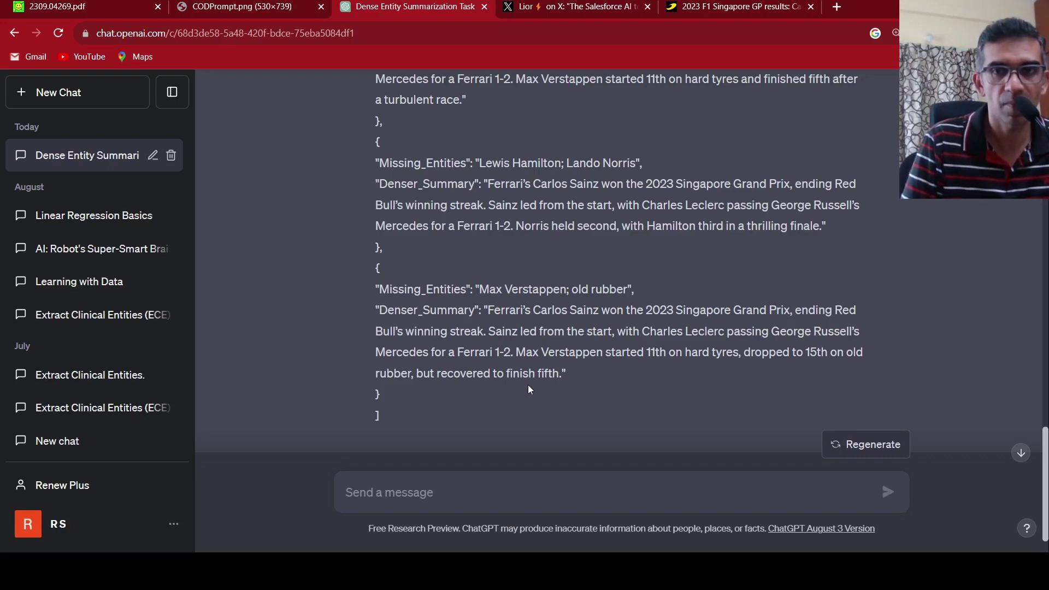
Bring up the motorsport.com Singapore GP article at Verstappen's run from 11th on hards to fifth
{"action": "left_click", "coordinate": [705, 11]}
{"action": "scroll", "coordinate": [114, 283], "scroll_direction": "up", "scroll_amount": 5}
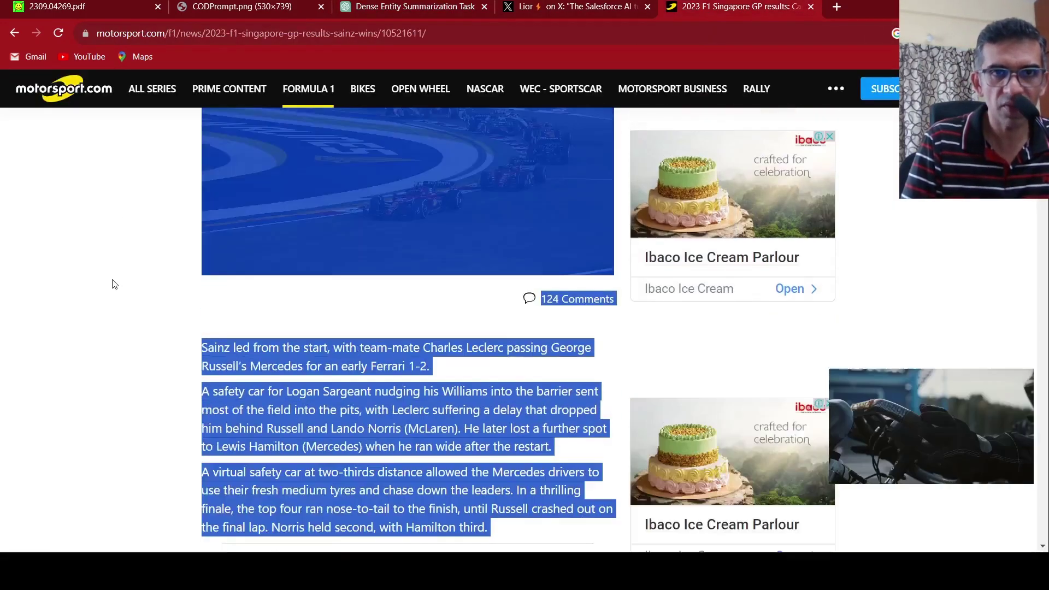
{"action": "scroll", "coordinate": [113, 283], "scroll_direction": "up", "scroll_amount": 5}
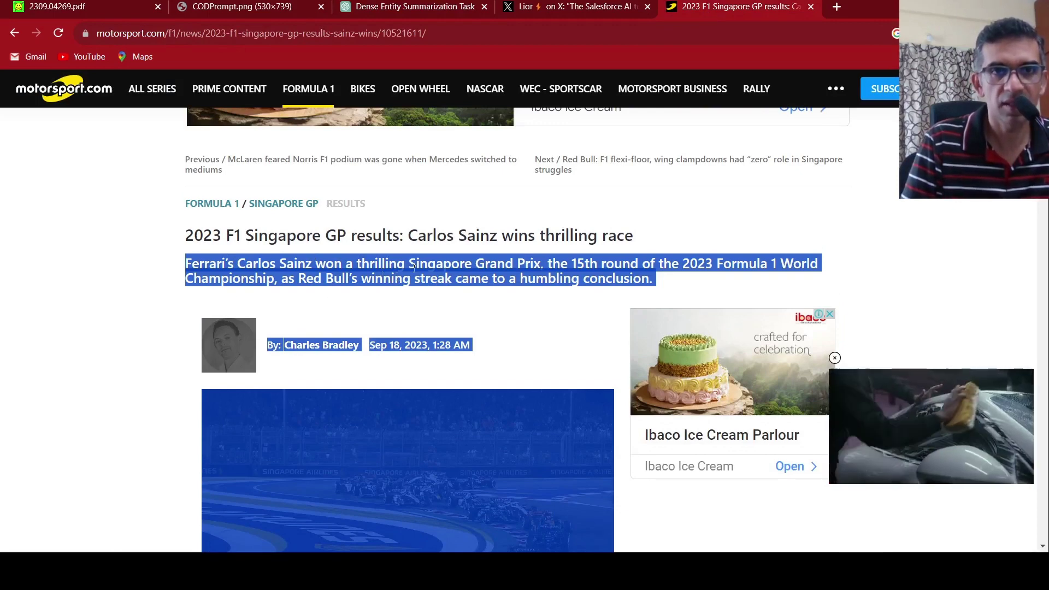
{"action": "scroll", "coordinate": [415, 271], "scroll_direction": "down", "scroll_amount": 7}
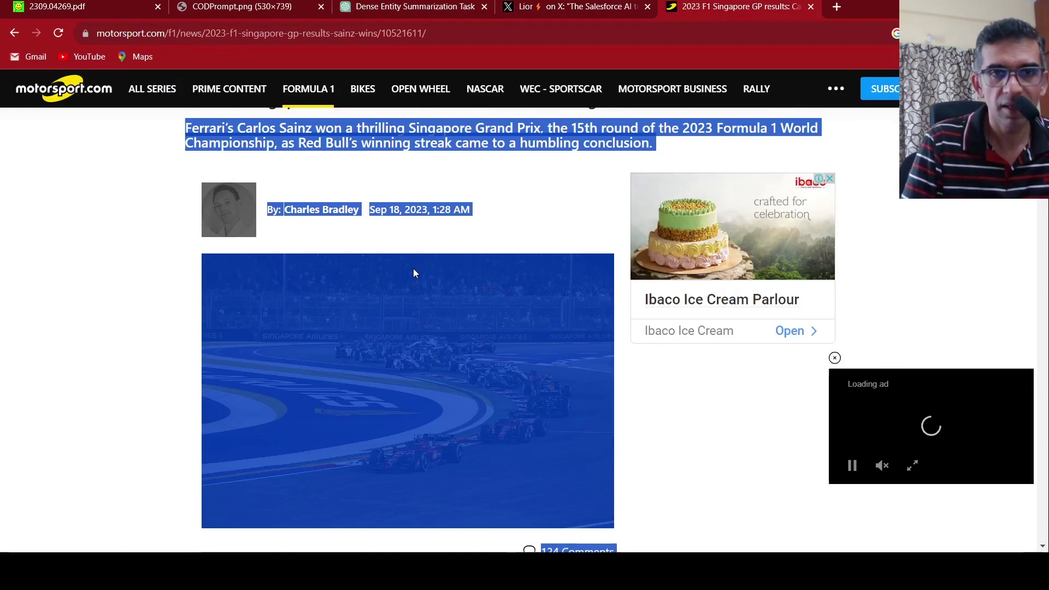
{"action": "scroll", "coordinate": [414, 274], "scroll_direction": "down", "scroll_amount": 4}
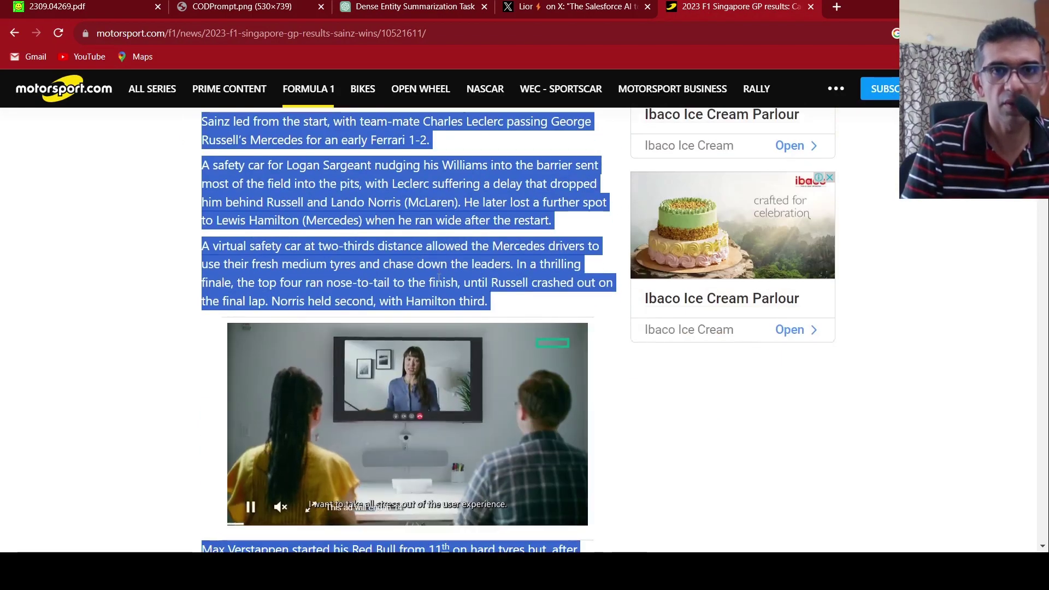
{"action": "scroll", "coordinate": [439, 266], "scroll_direction": "down", "scroll_amount": 5}
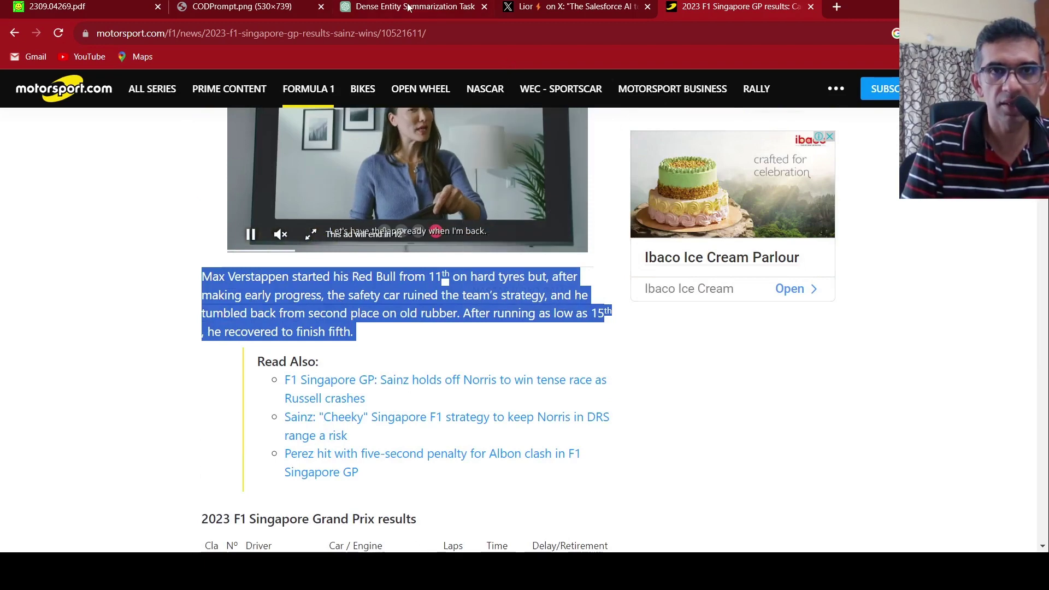
Switch back to the Dense Entity Summarization Task chat with Ctrl+3
{"action": "key", "text": "ctrl+3"}
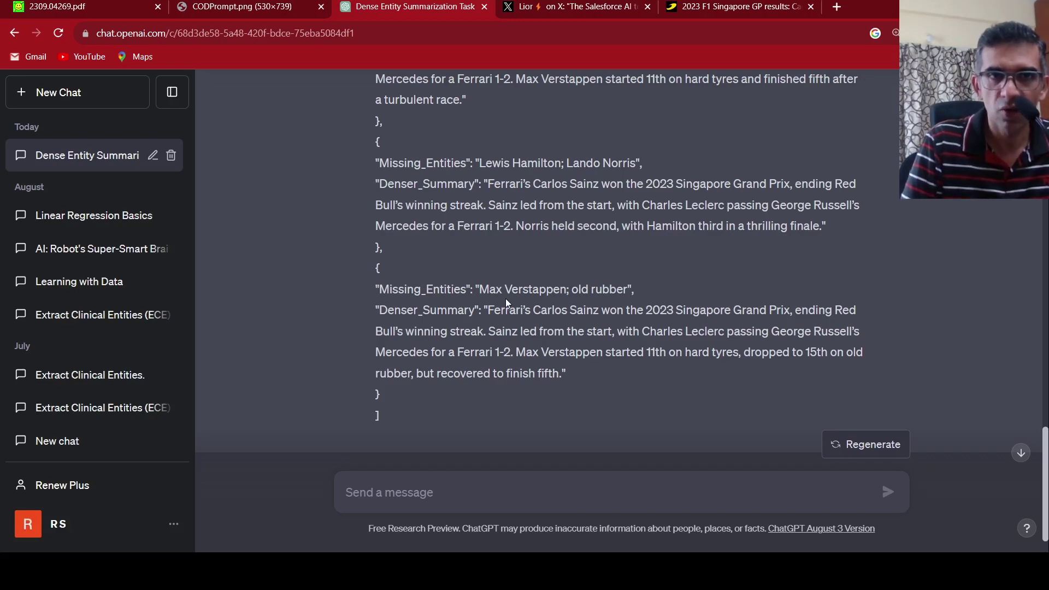
Show Figure 2 of 2309.04269.pdf with the CoD prompt and its four example summaries
{"action": "left_click", "coordinate": [76, 11]}
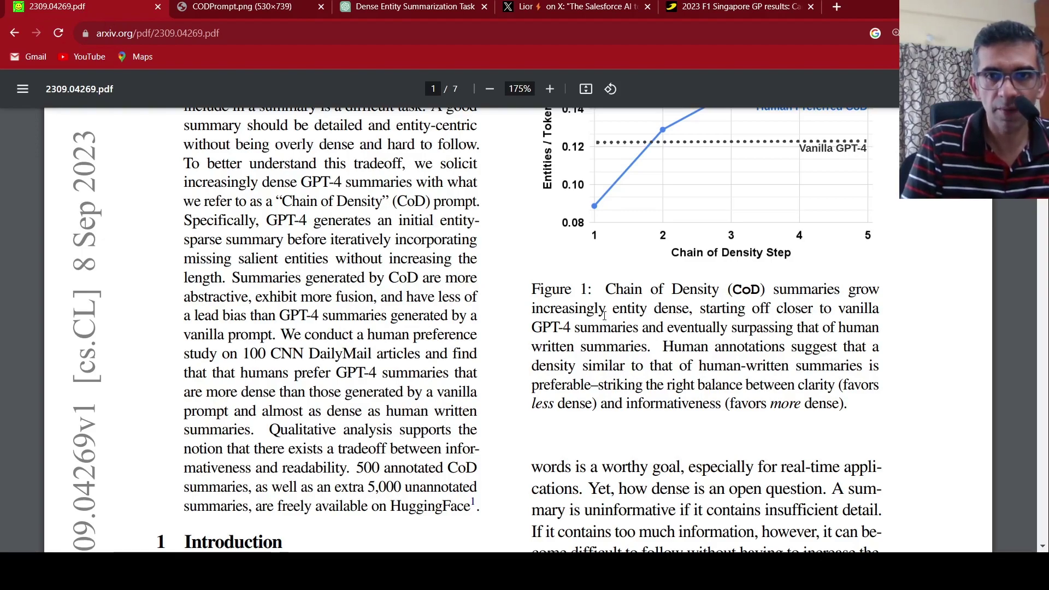
{"action": "scroll", "coordinate": [604, 316], "scroll_direction": "down", "scroll_amount": 20}
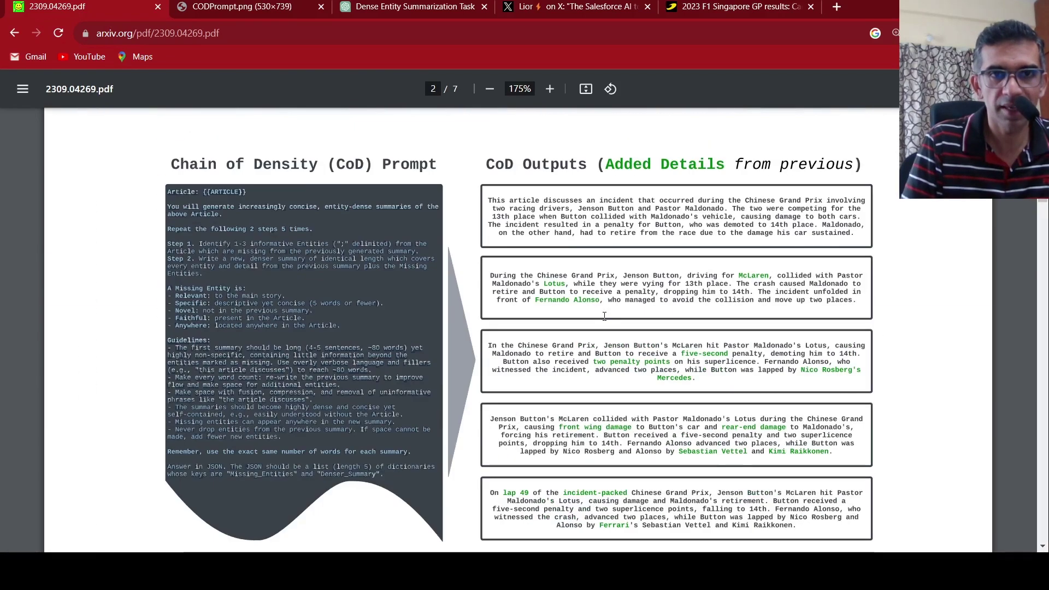
{"action": "scroll", "coordinate": [604, 316], "scroll_direction": "down", "scroll_amount": 5}
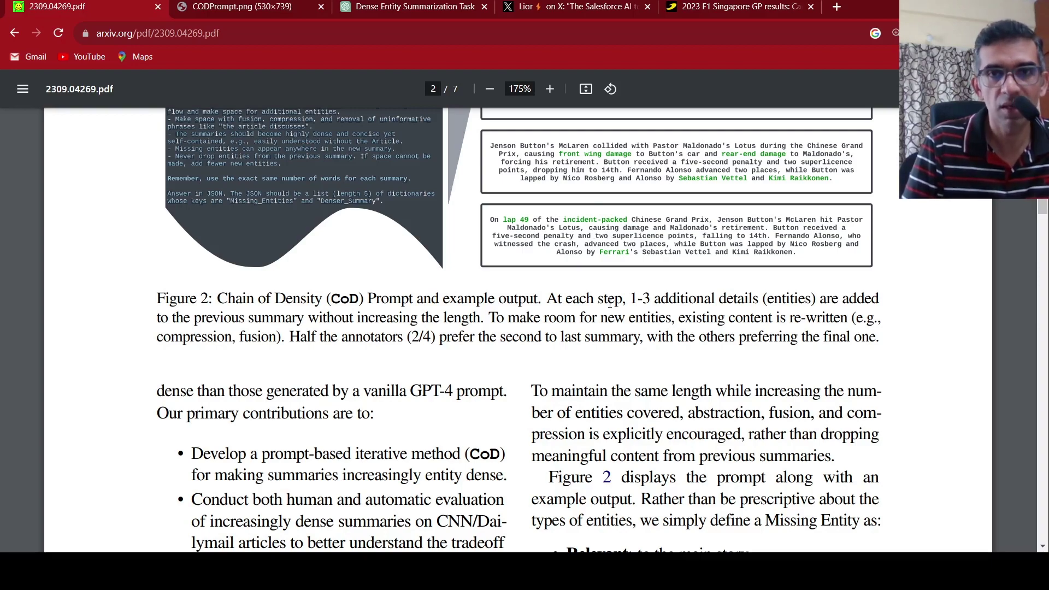
{"action": "scroll", "coordinate": [610, 302], "scroll_direction": "up", "scroll_amount": 4}
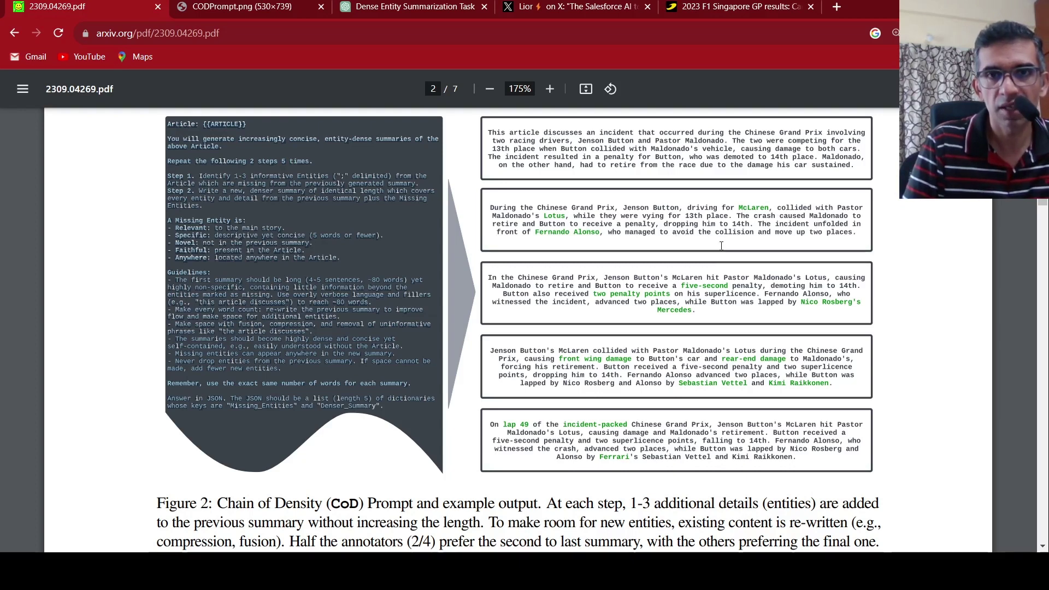
{"action": "scroll", "coordinate": [657, 288], "scroll_direction": "down", "scroll_amount": 2}
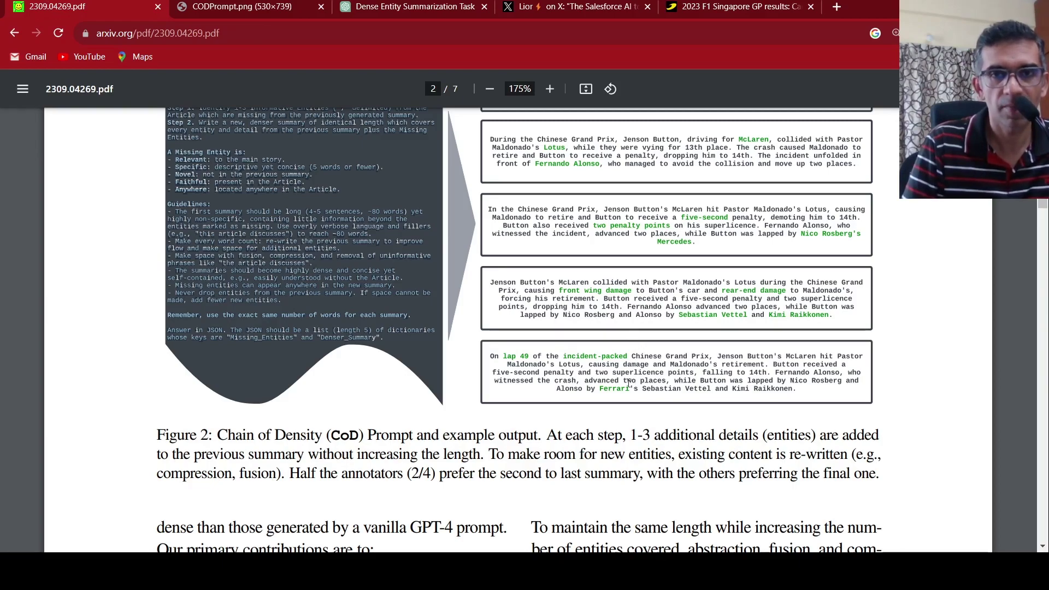
Scroll up to page 1 showing the title "From Sparse to Dense" and the abstract
{"action": "scroll", "coordinate": [534, 345], "scroll_direction": "up", "scroll_amount": 15}
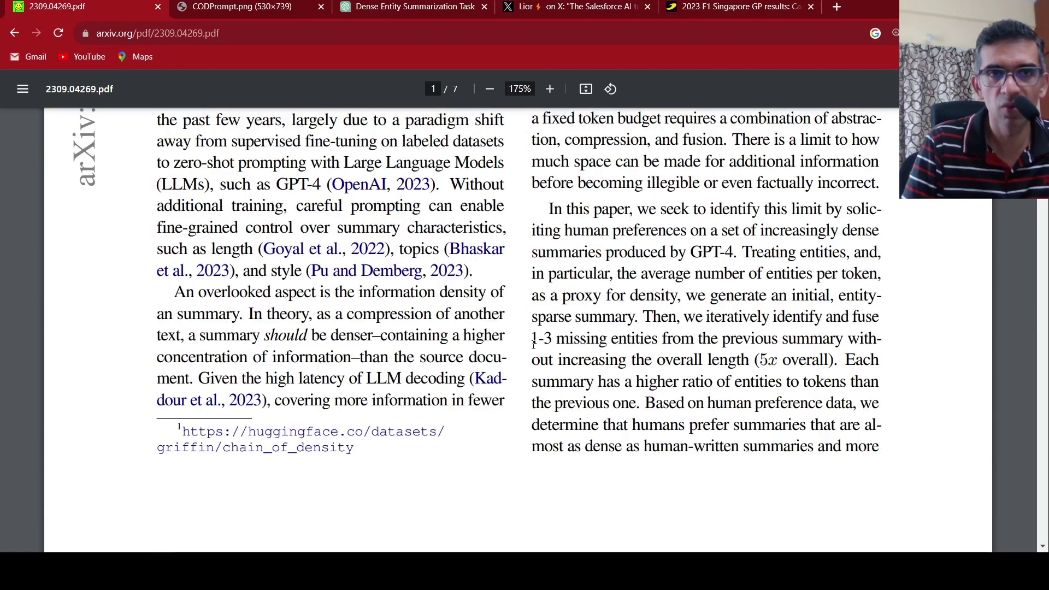
{"action": "scroll", "coordinate": [534, 345], "scroll_direction": "up", "scroll_amount": 8}
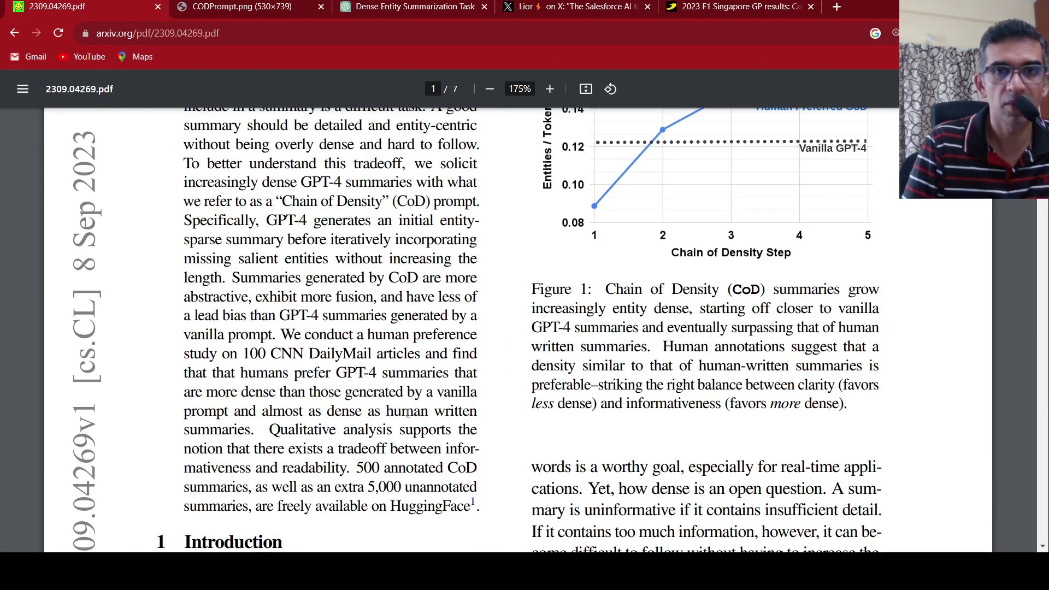
{"action": "scroll", "coordinate": [407, 414], "scroll_direction": "up", "scroll_amount": 6}
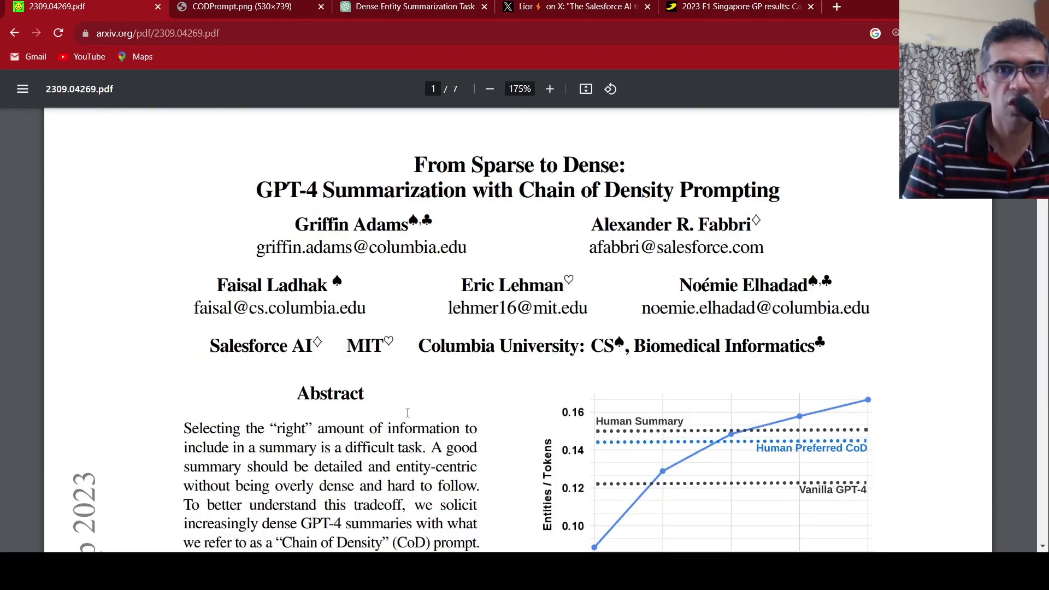